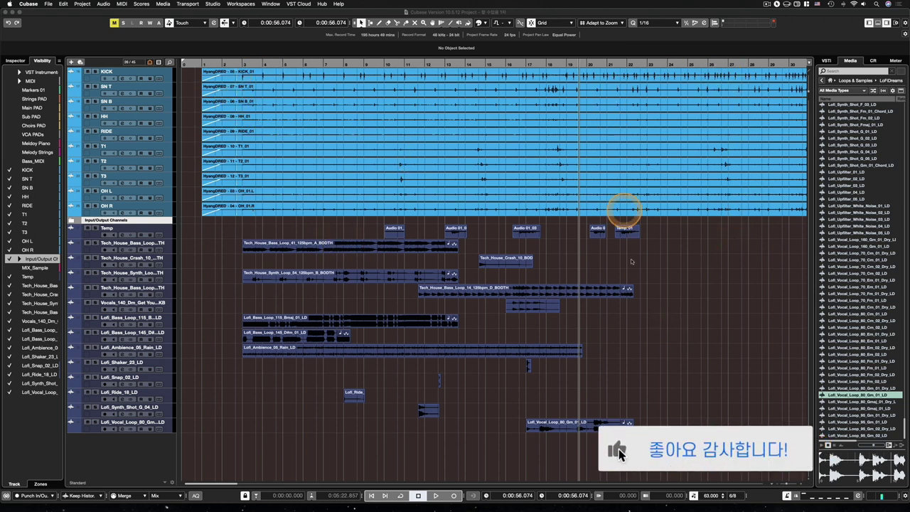
# Step: Remove all tracks from Temp down to the Lofi_Vocal_Loop_80_Gm track, confirming deletion of the events they contain
pyautogui.moveTo(722, 467); pyautogui.dragTo(662, 408)
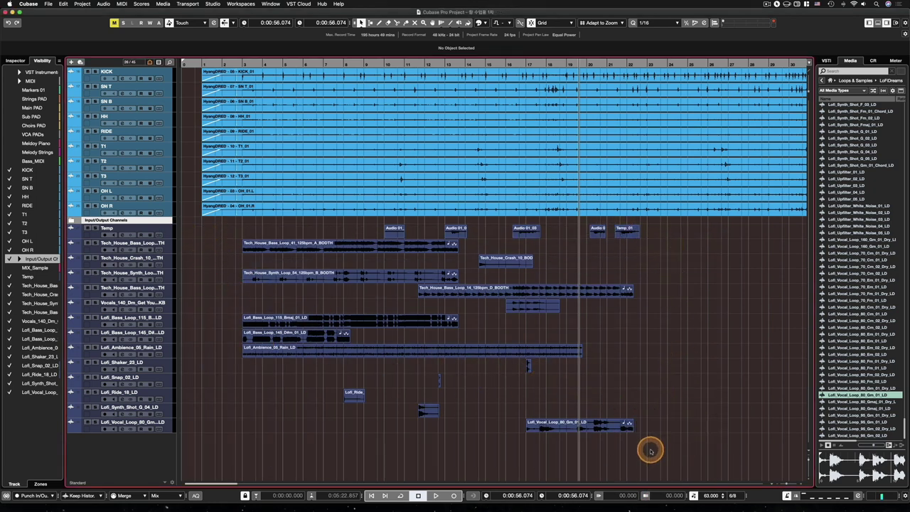
pyautogui.moveTo(649, 449); pyautogui.dragTo(218, 229)
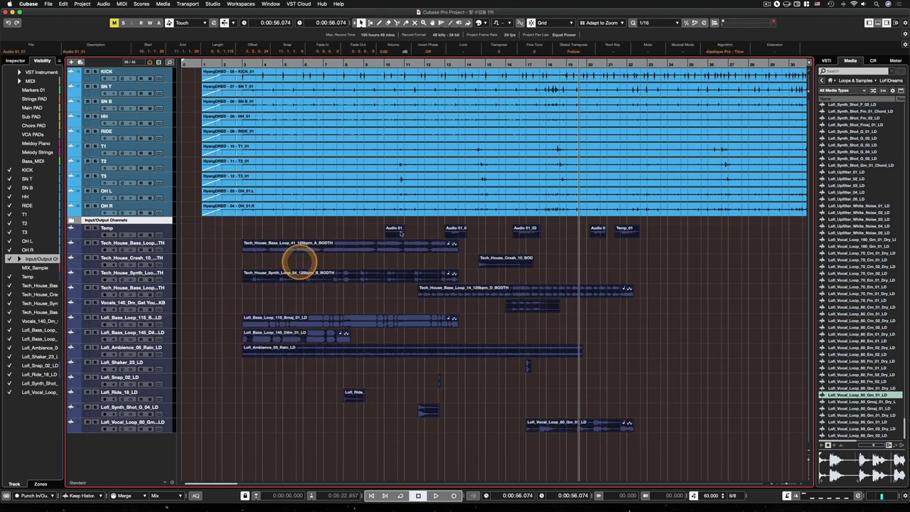
pyautogui.click(652, 375)
pyautogui.moveTo(690, 450); pyautogui.dragTo(216, 231)
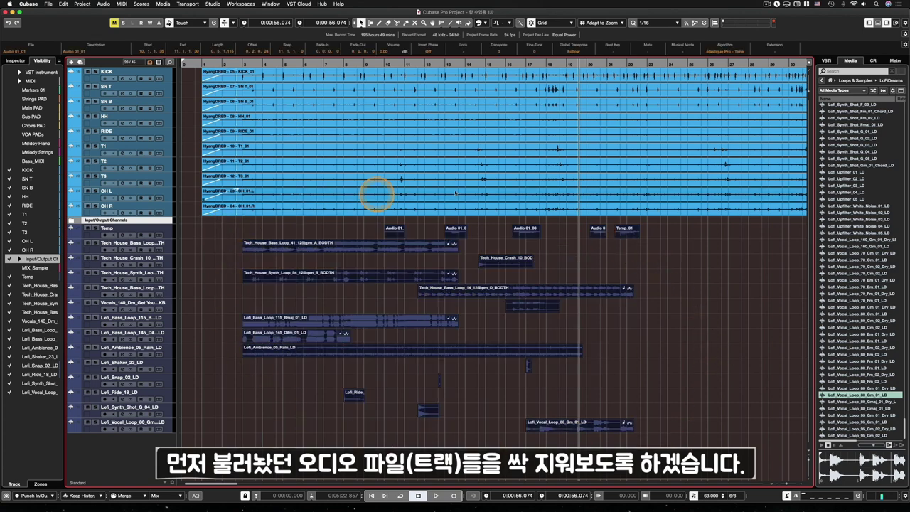
pyautogui.rightClick(174, 234)
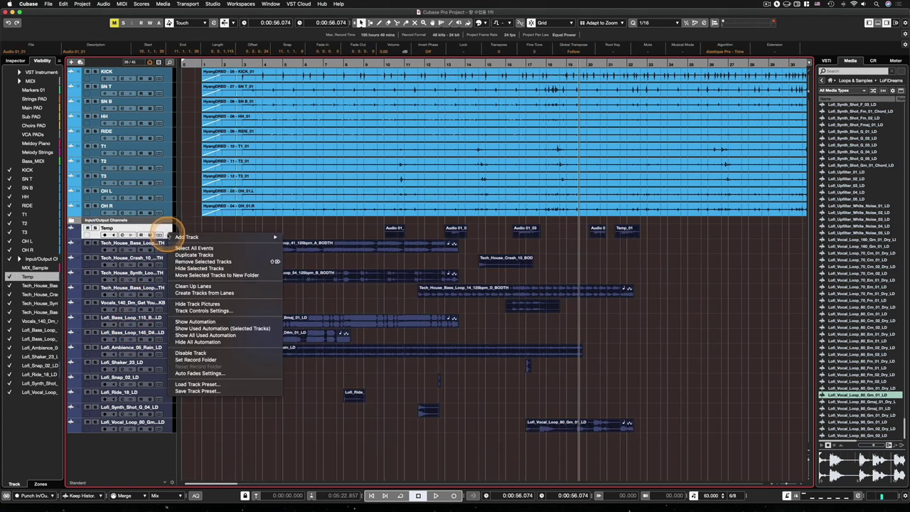
pyautogui.click(96, 429)
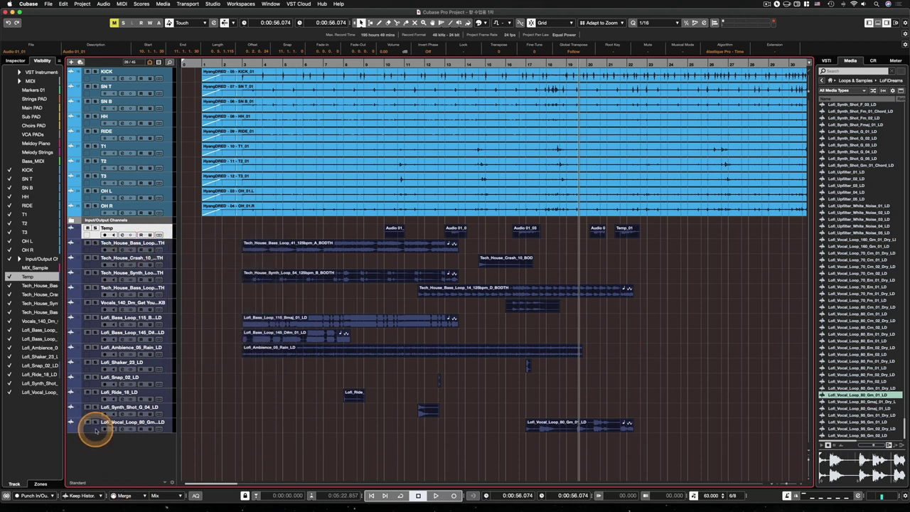
pyautogui.keyDown('shift'); pyautogui.click(96, 427); pyautogui.keyUp('shift')
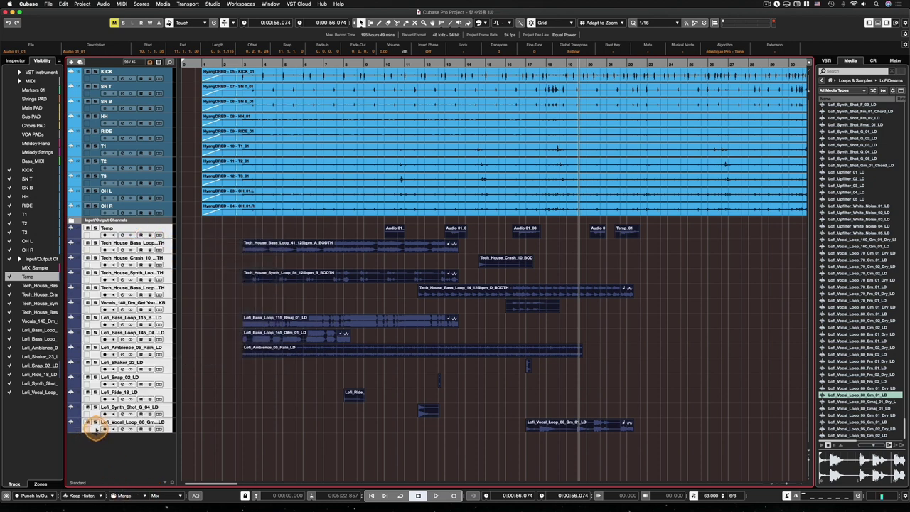
pyautogui.rightClick(172, 275)
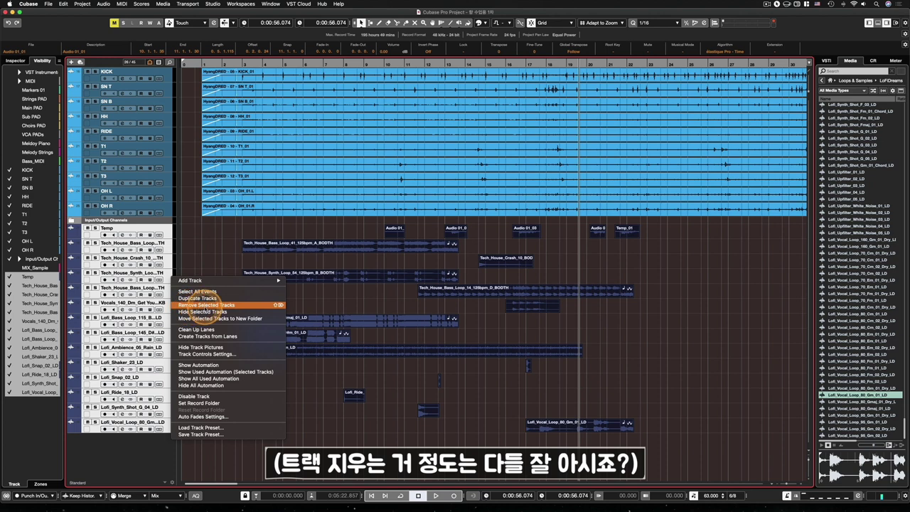
pyautogui.click(206, 305)
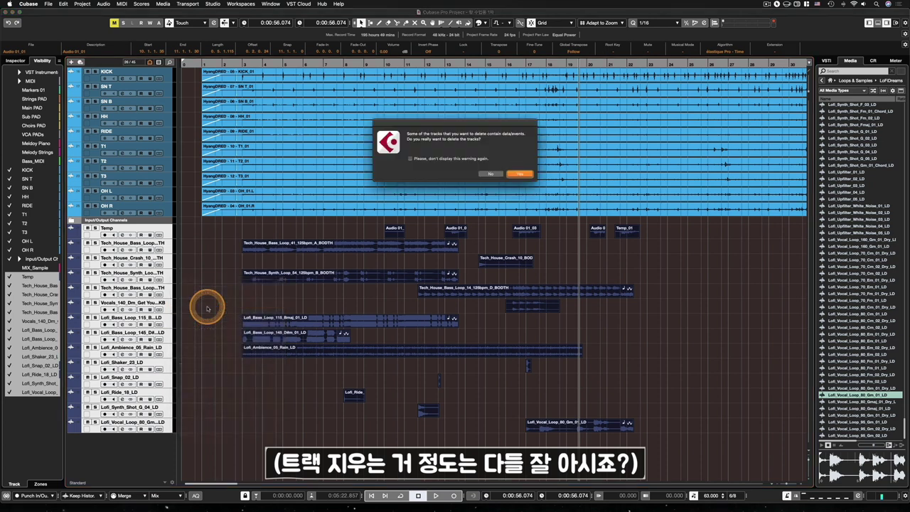
pyautogui.click(521, 174)
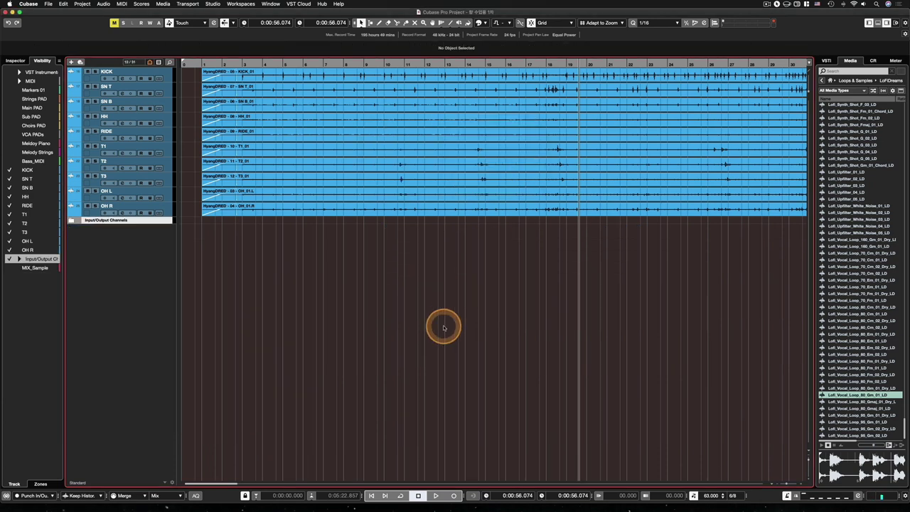
# Step: Open the project's Pool window and shift it slightly aside
pyautogui.press('g')
pyautogui.press('g')
pyautogui.press('g')
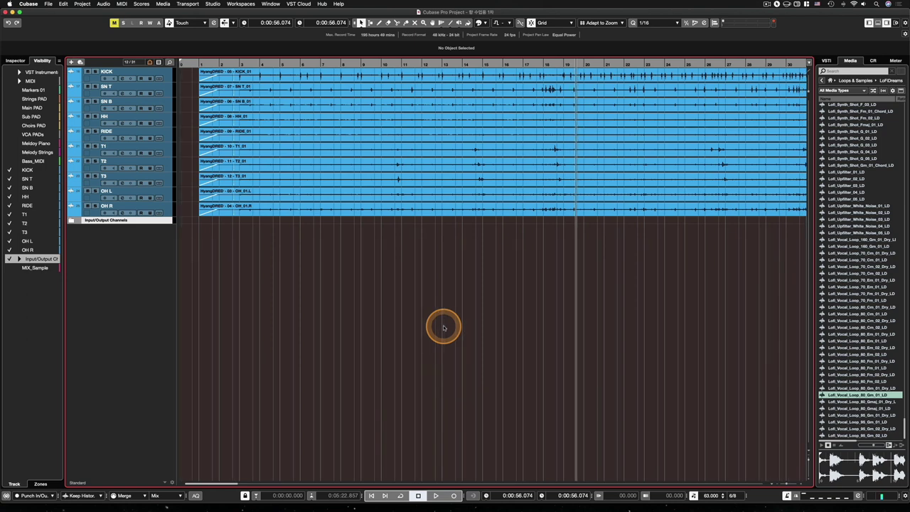
pyautogui.press('g')
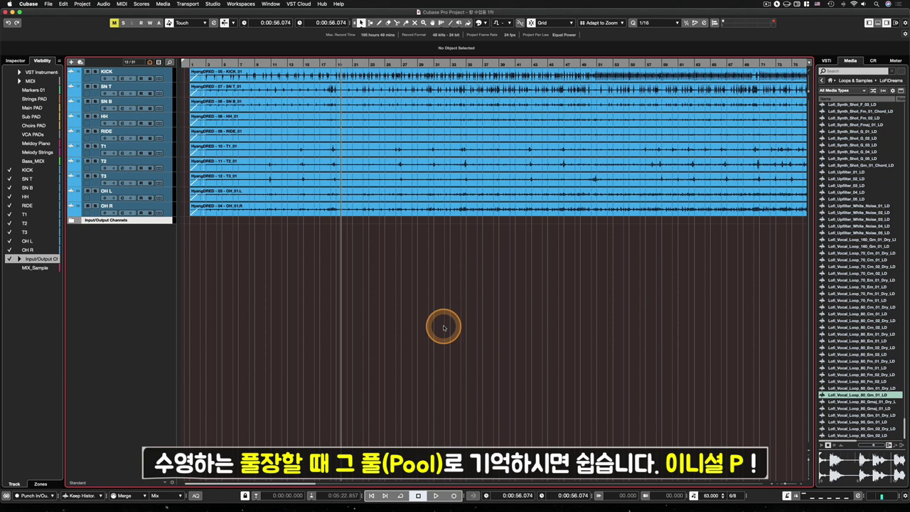
pyautogui.press('super+p')
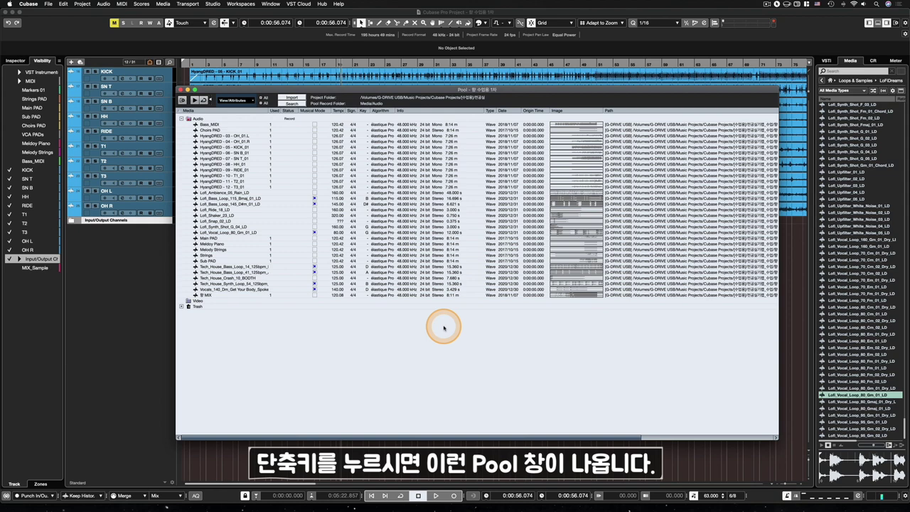
pyautogui.moveTo(241, 90); pyautogui.dragTo(209, 87)
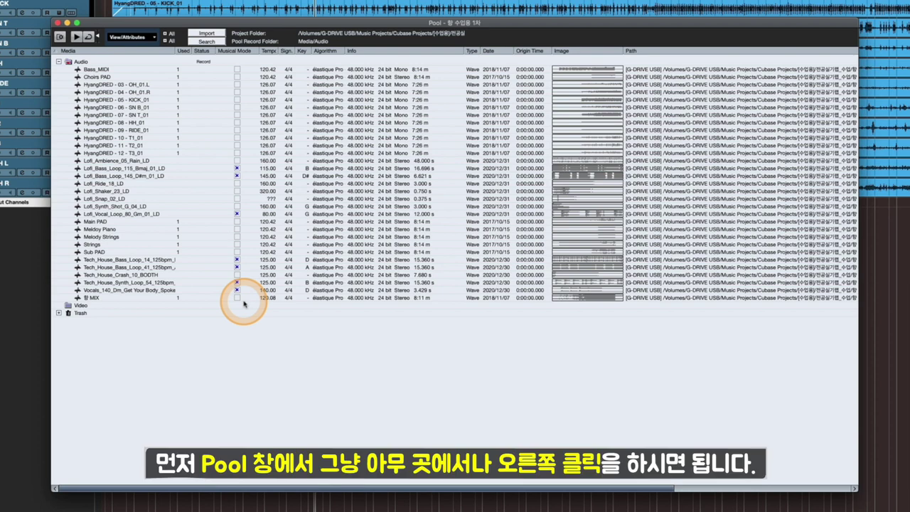
# Step: Run Prepare Archive on the Pool and dismiss the resulting dialog
pyautogui.rightClick(194, 211)
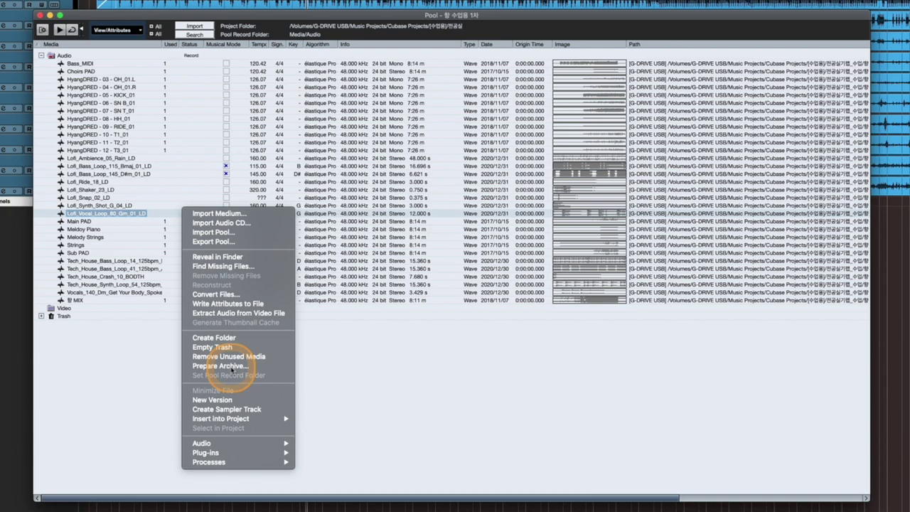
pyautogui.click(435, 244)
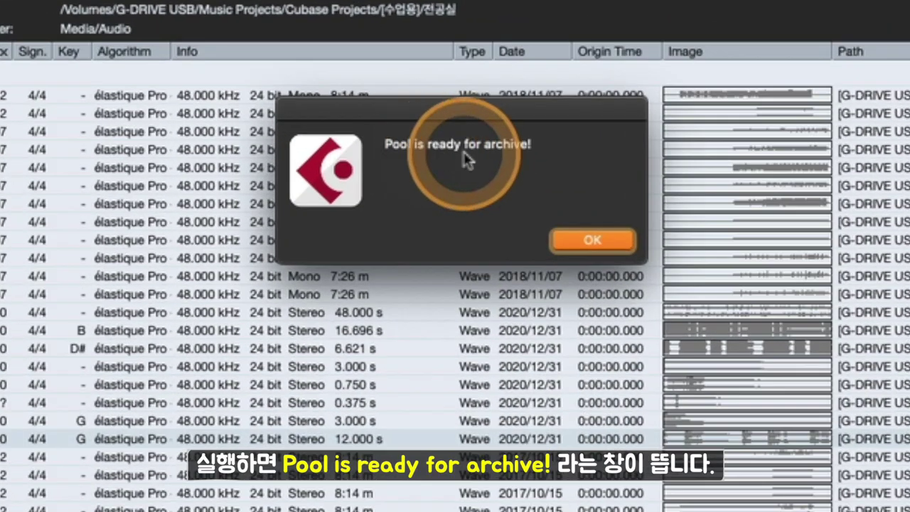
pyautogui.moveTo(522, 107); pyautogui.dragTo(465, 106)
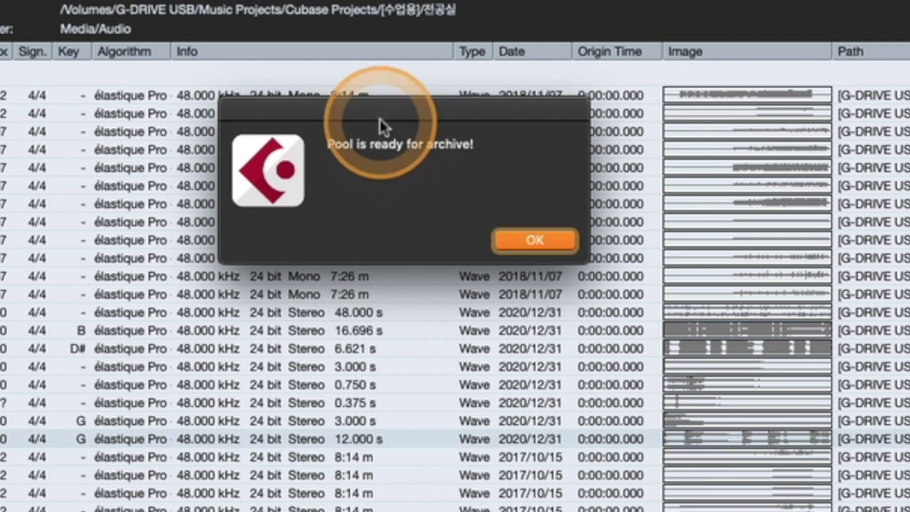
pyautogui.moveTo(380, 118); pyautogui.dragTo(372, 136)
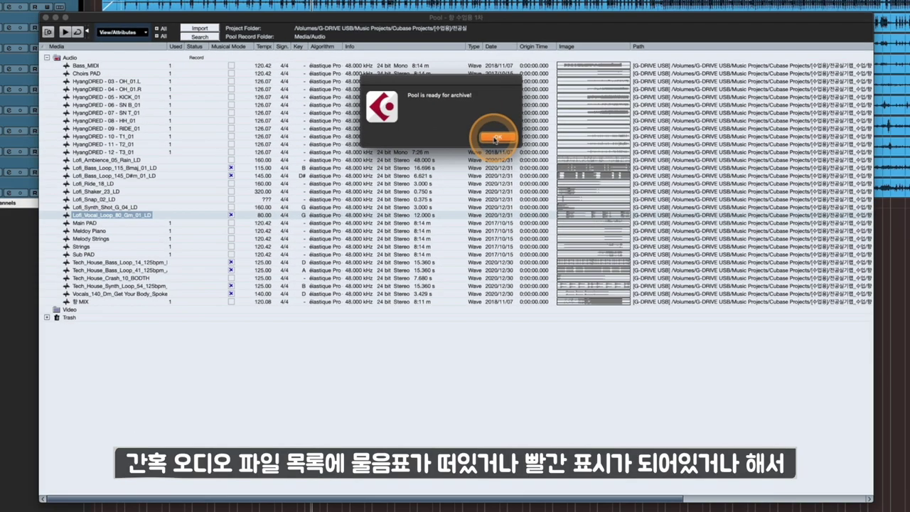
pyautogui.click(495, 138)
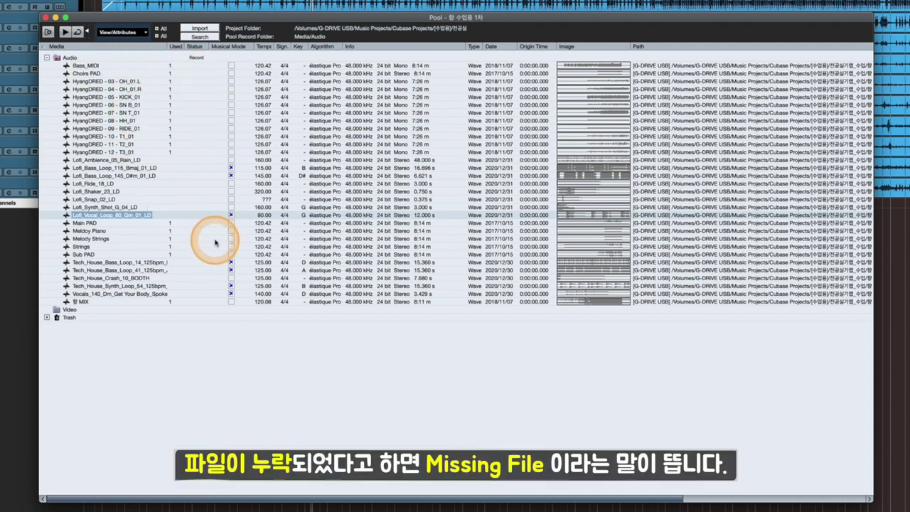
# Step: Run Prepare Archive on the Pool once more and close its dialog
pyautogui.rightClick(195, 218)
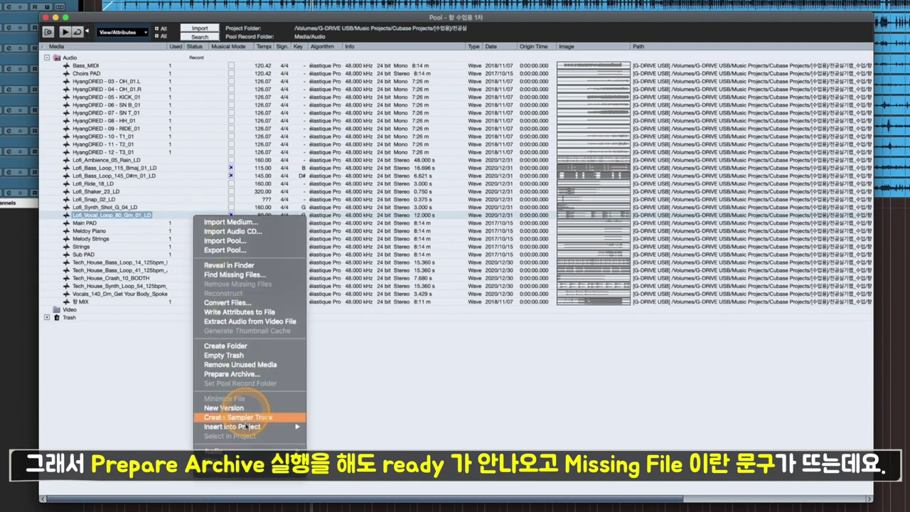
pyautogui.click(354, 282)
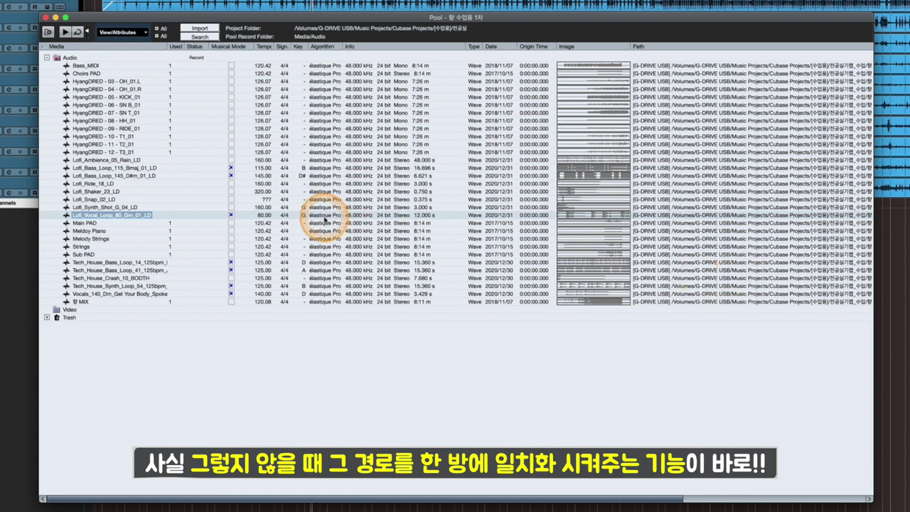
pyautogui.rightClick(189, 215)
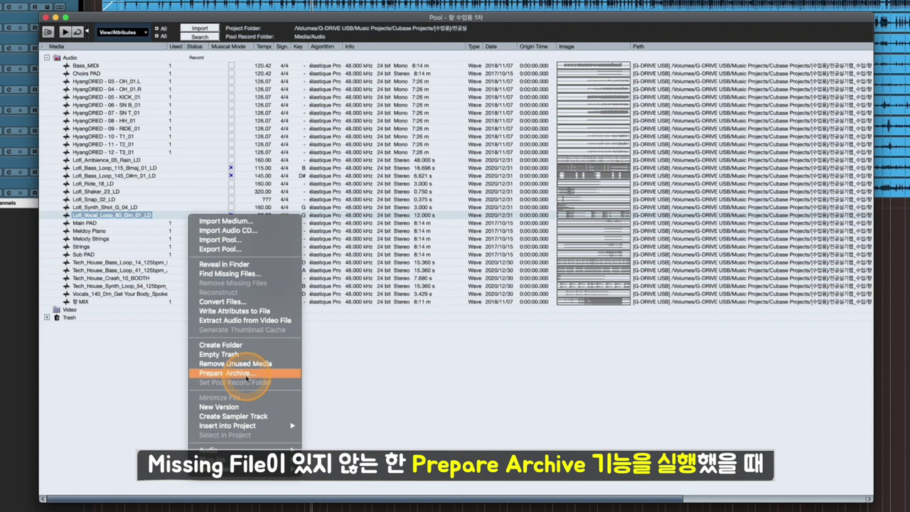
pyautogui.click(247, 375)
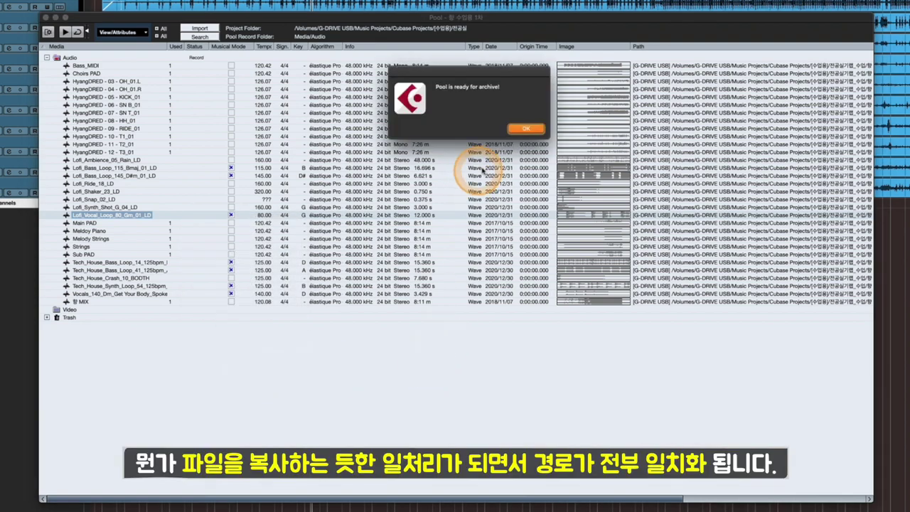
pyautogui.click(525, 130)
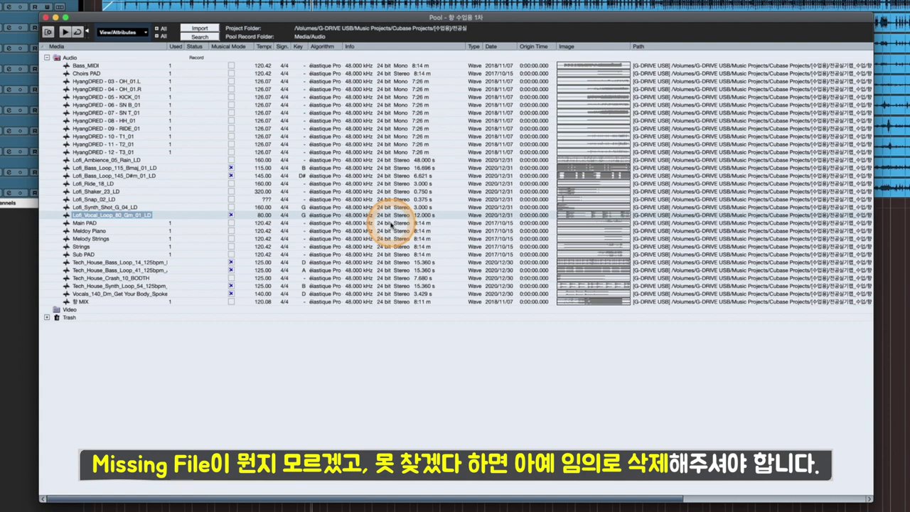
pyautogui.rightClick(142, 215)
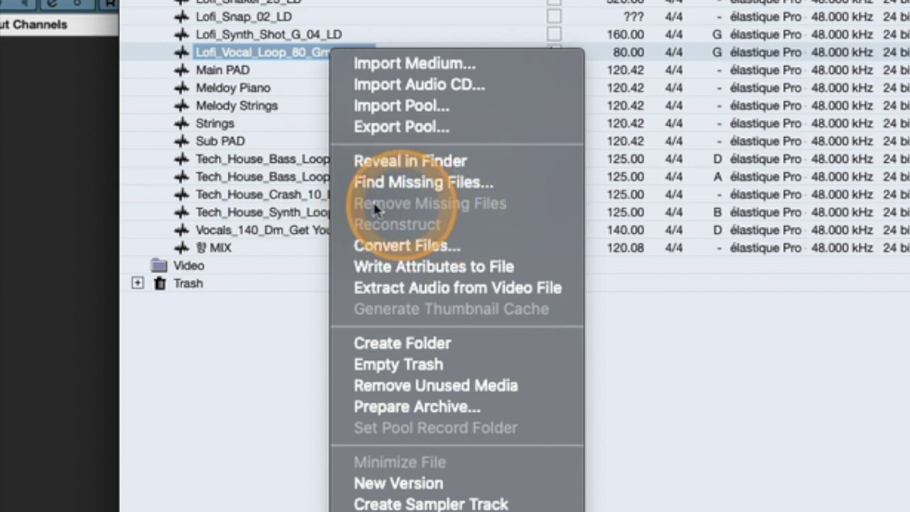
pyautogui.click(626, 222)
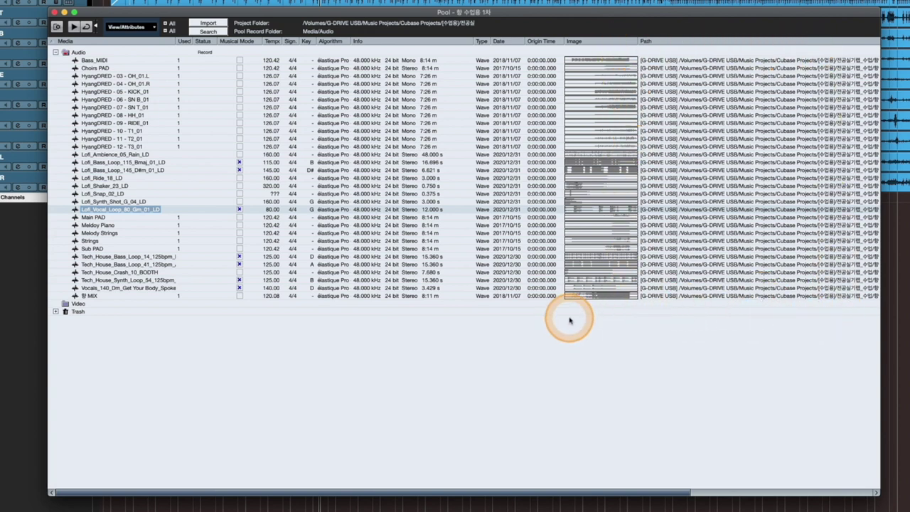
pyautogui.rightClick(129, 208)
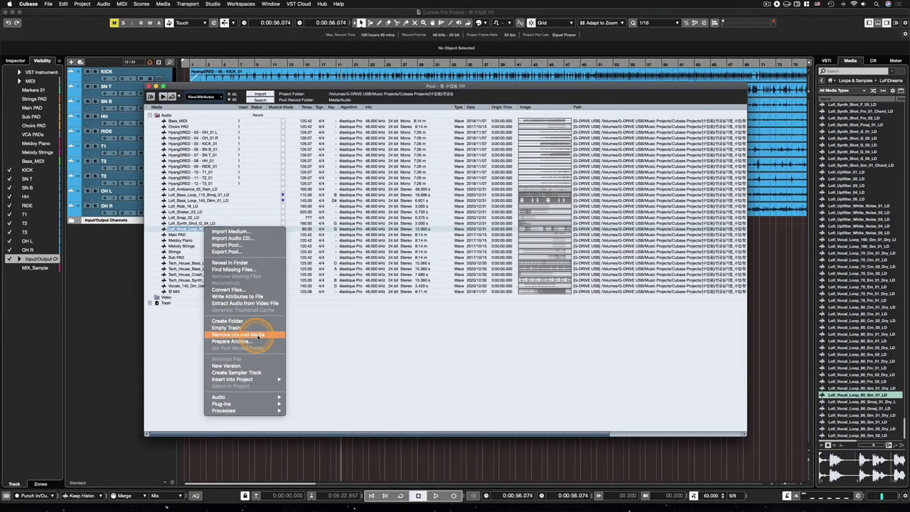
pyautogui.click(112, 320)
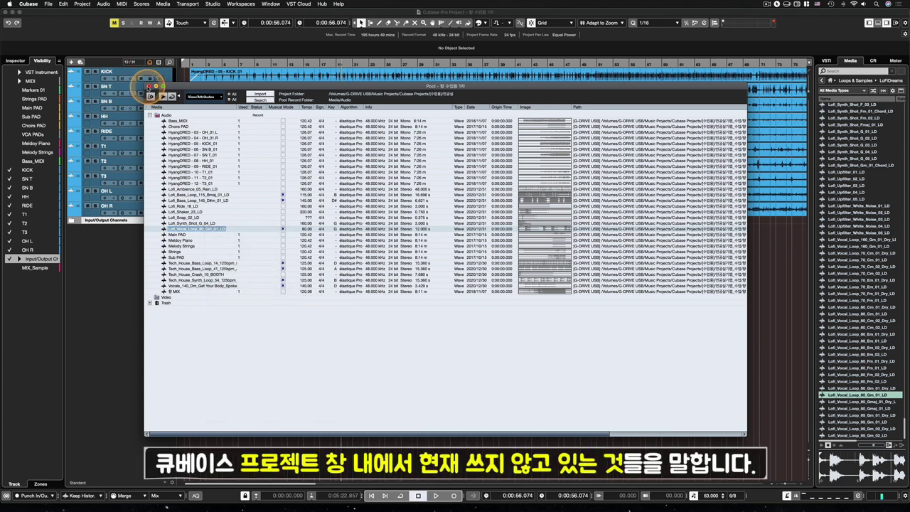
pyautogui.click(147, 86)
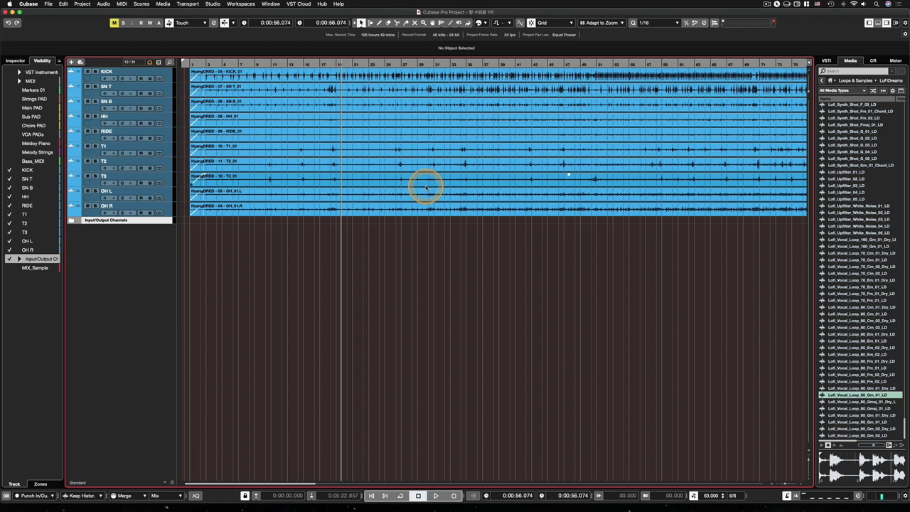
# Step: Open the Pool and run Remove Unused Media, moving the unused audio files to the Pool's Trash
pyautogui.hotkey('ctrl', 'p')
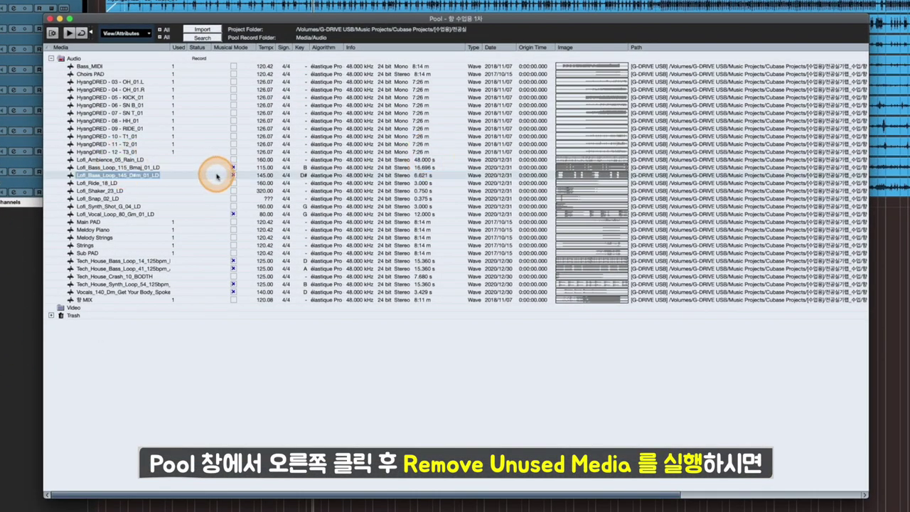
pyautogui.rightClick(215, 174)
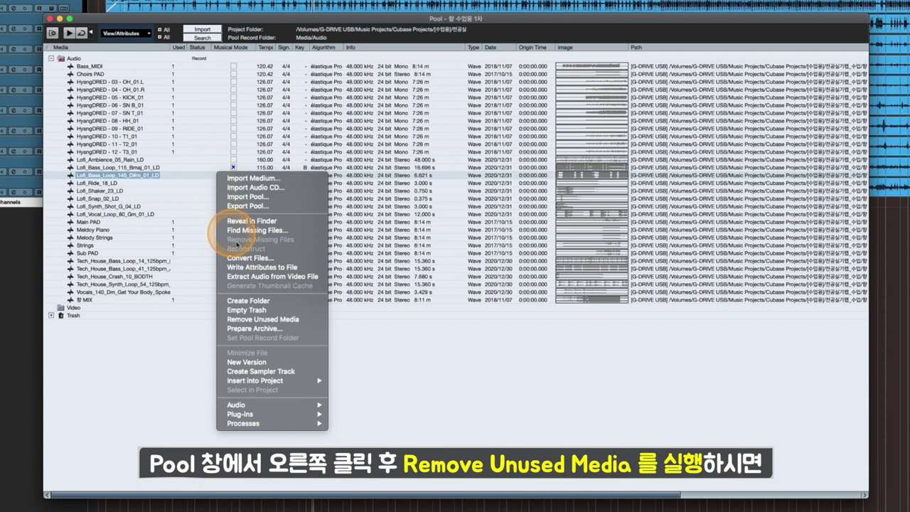
pyautogui.click(273, 320)
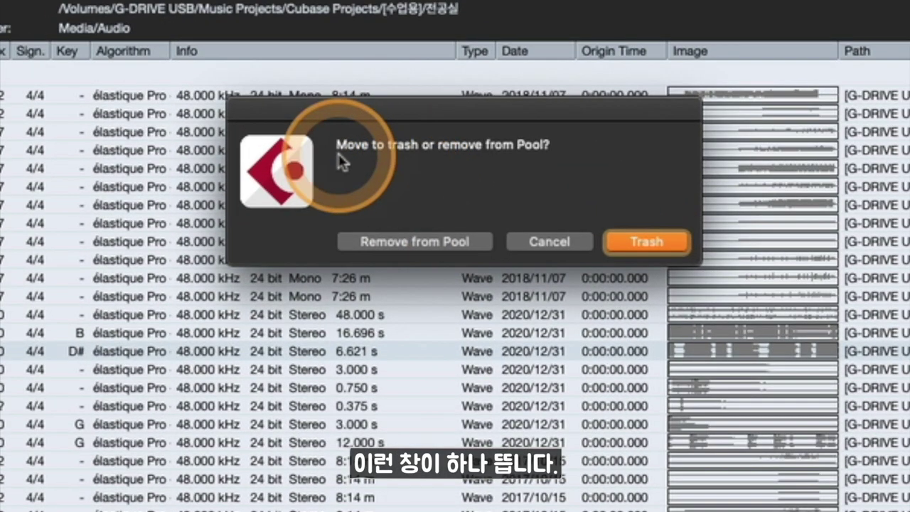
pyautogui.moveTo(413, 116); pyautogui.dragTo(385, 158)
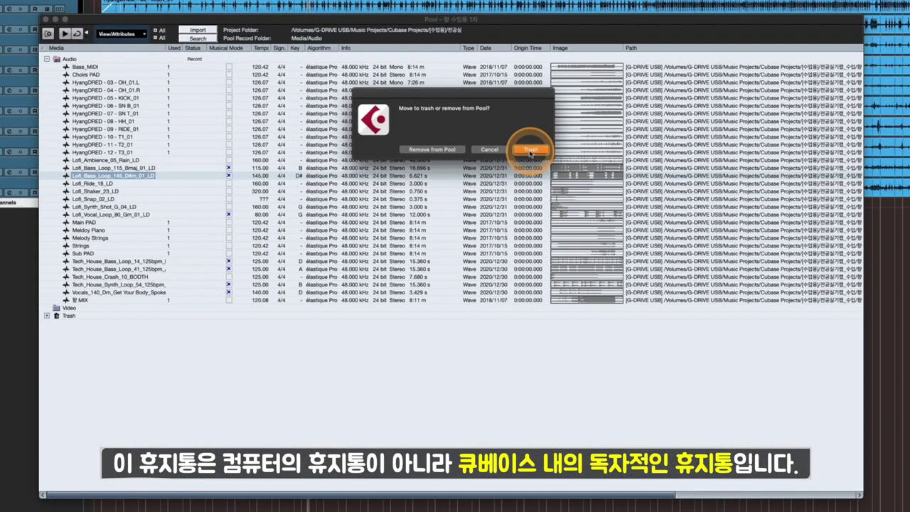
pyautogui.click(619, 296)
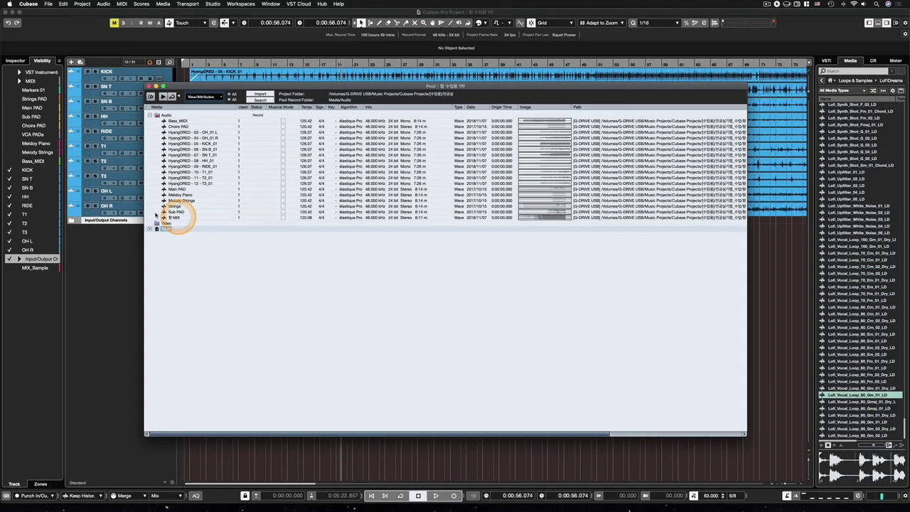
# Step: Reopen the Pool window and expand its Trash folder to list the unused audio files
pyautogui.press('super+p')
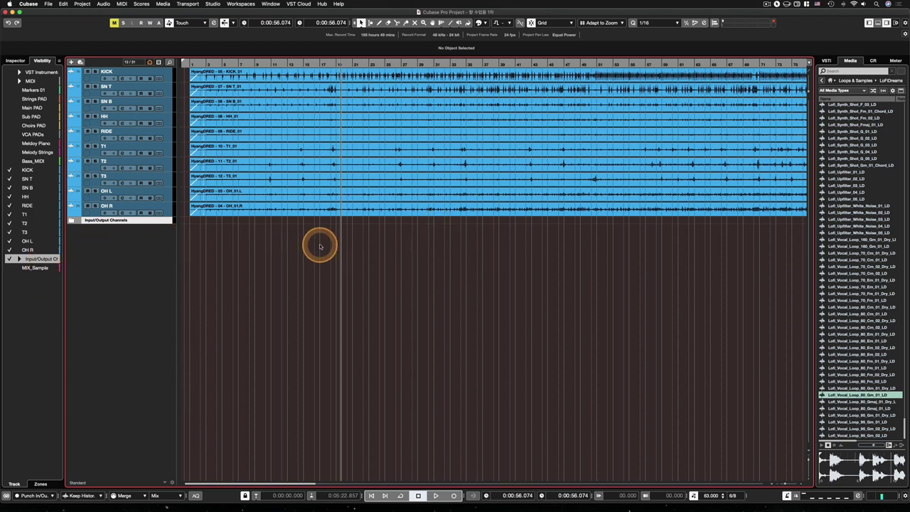
pyautogui.press('super+p')
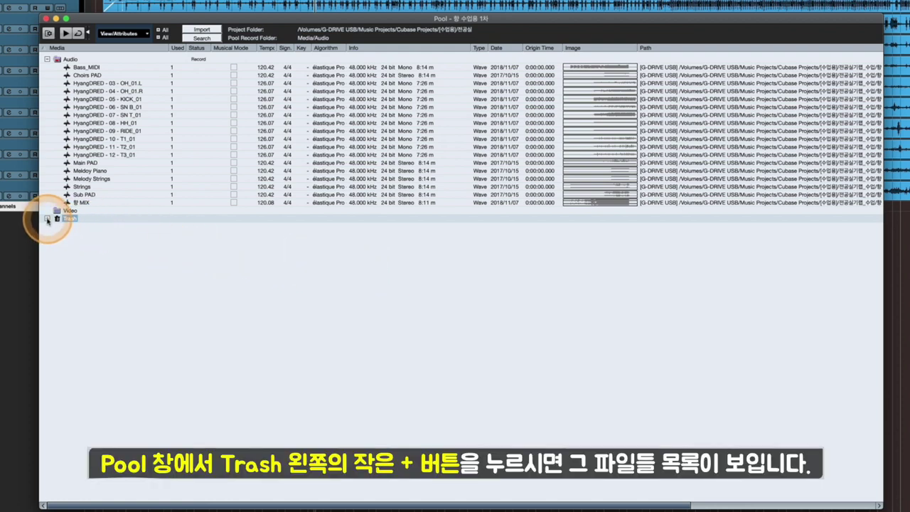
pyautogui.click(47, 219)
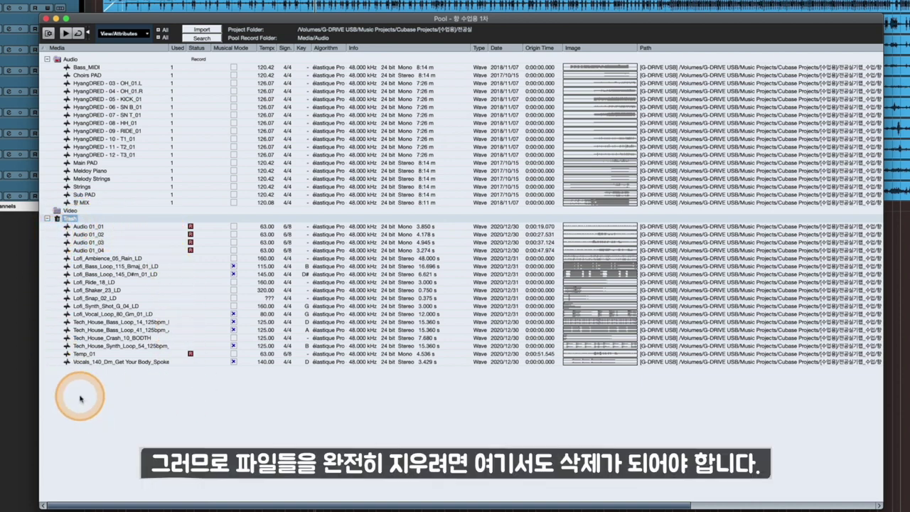
pyautogui.rightClick(166, 250)
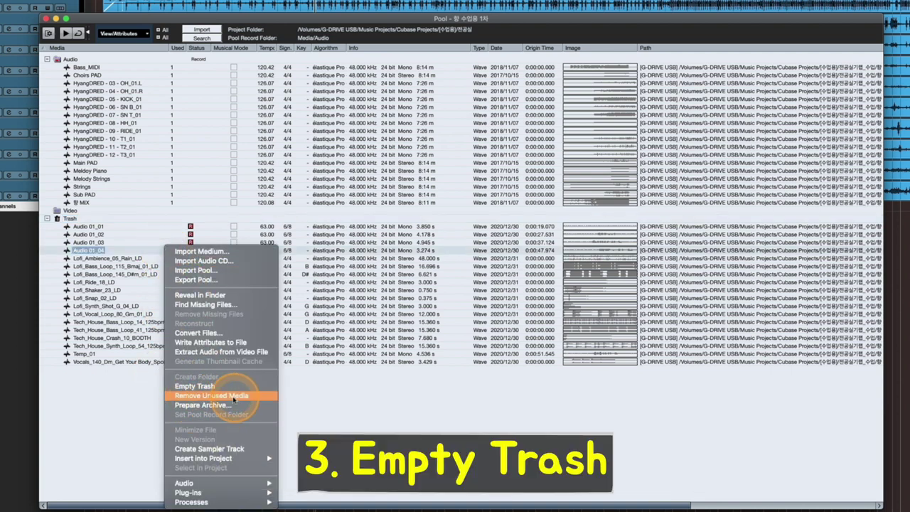
pyautogui.click(194, 387)
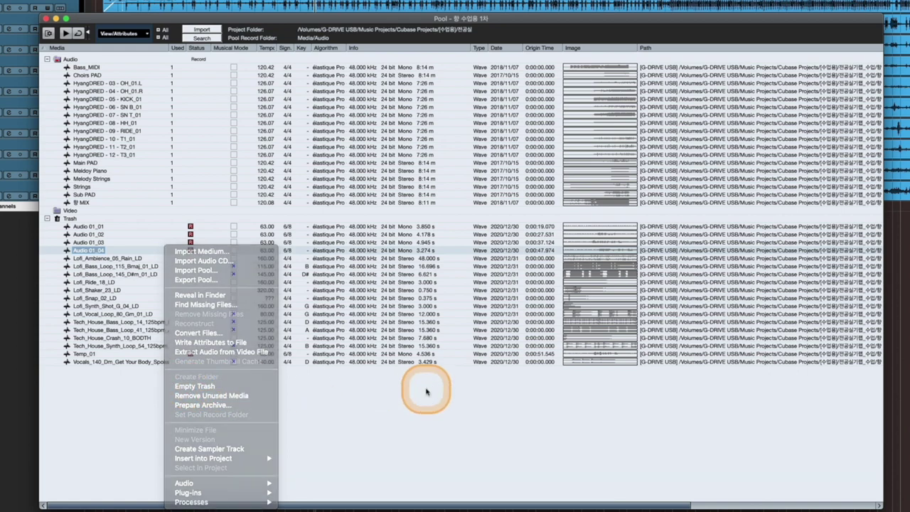
# Step: Switch to Finder, examine the files in the project's Audio folder on disk, and return to the Cubase project
pyautogui.click(10, 372)
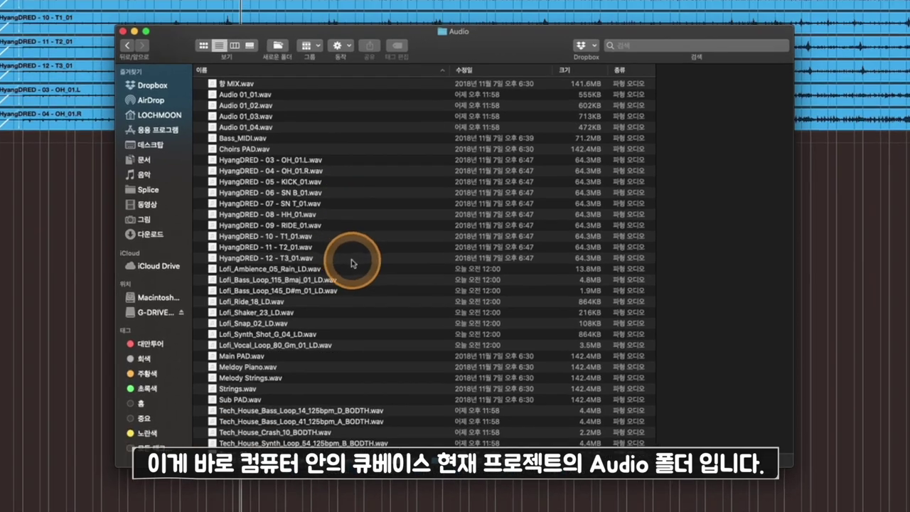
pyautogui.scroll(-3, 354, 264)
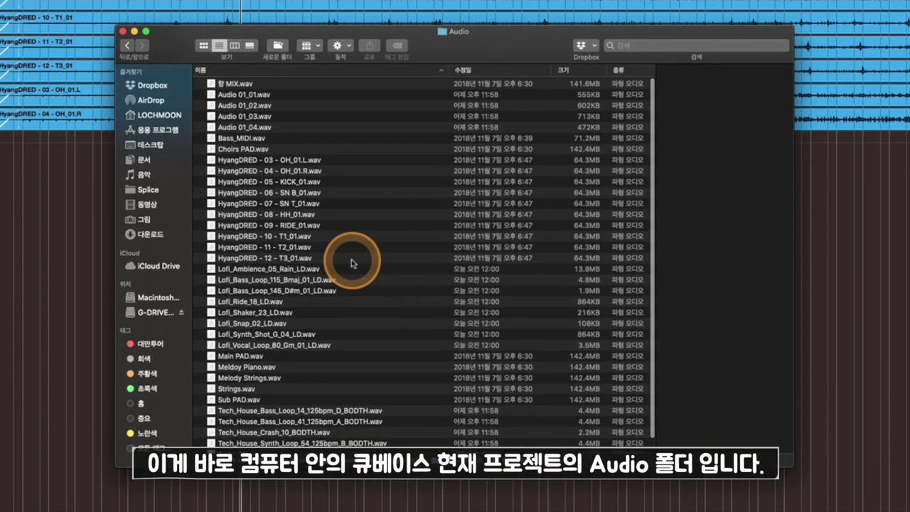
pyautogui.scroll(3, 353, 264)
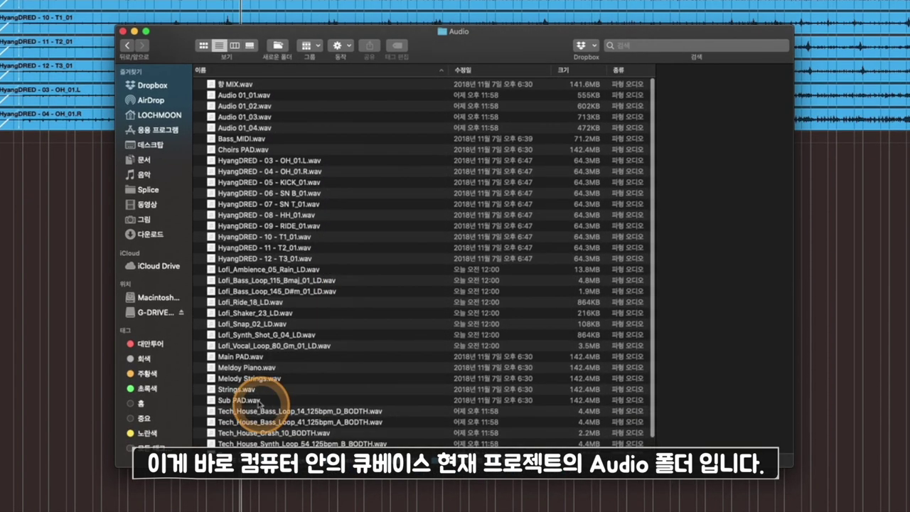
pyautogui.scroll(2, 345, 332)
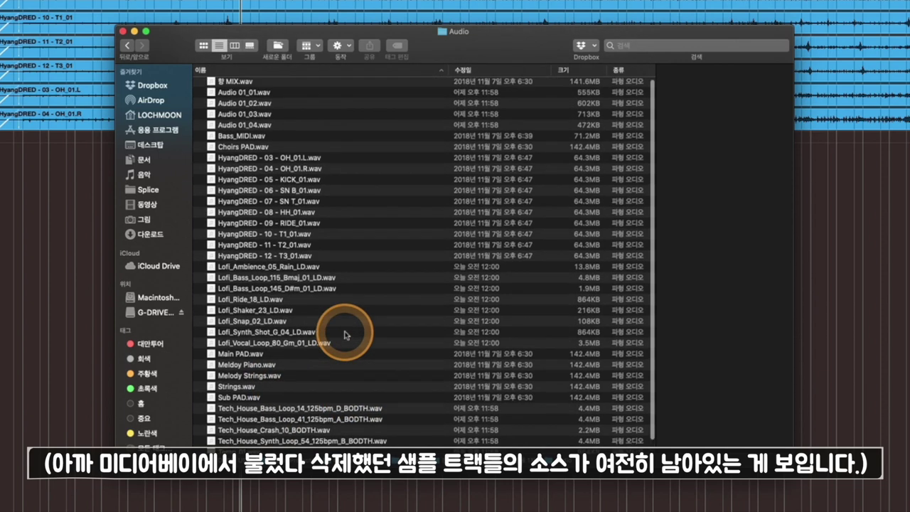
pyautogui.scroll(-3, 345, 332)
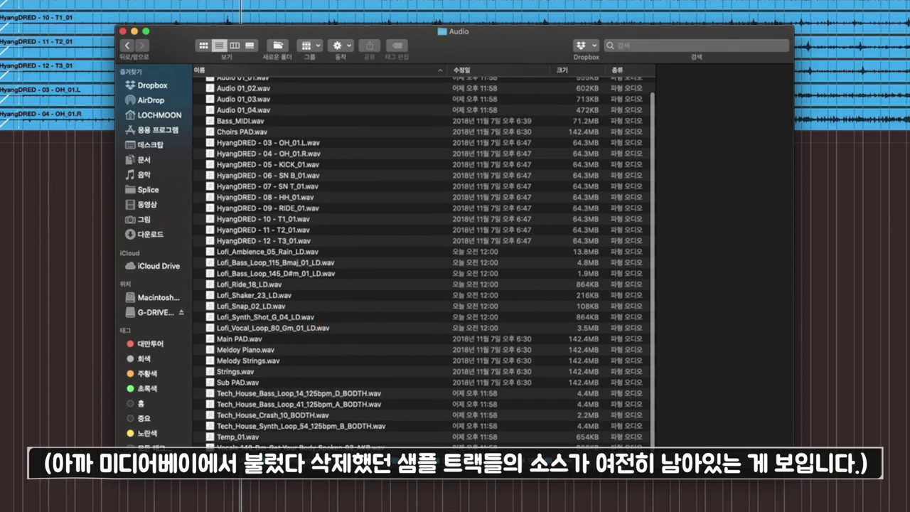
pyautogui.scroll(2, 459, 304)
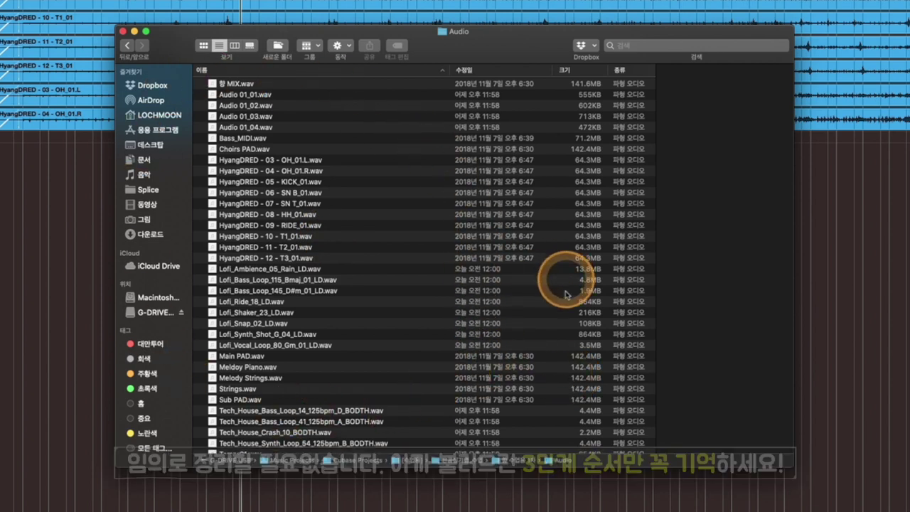
pyautogui.click(831, 202)
# Step: Open the Pool and run Empty Trash, choosing to erase the trashed audio files from the hard disk
pyautogui.press('super+p')
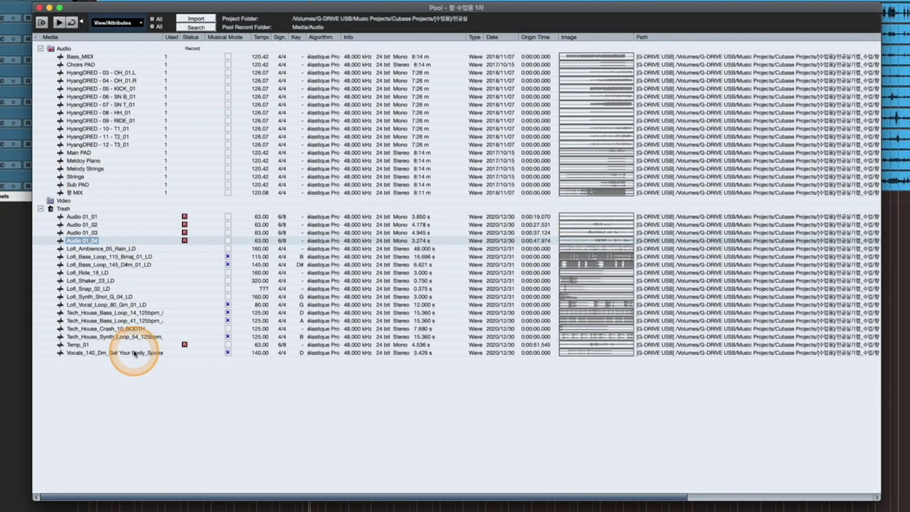
pyautogui.rightClick(204, 153)
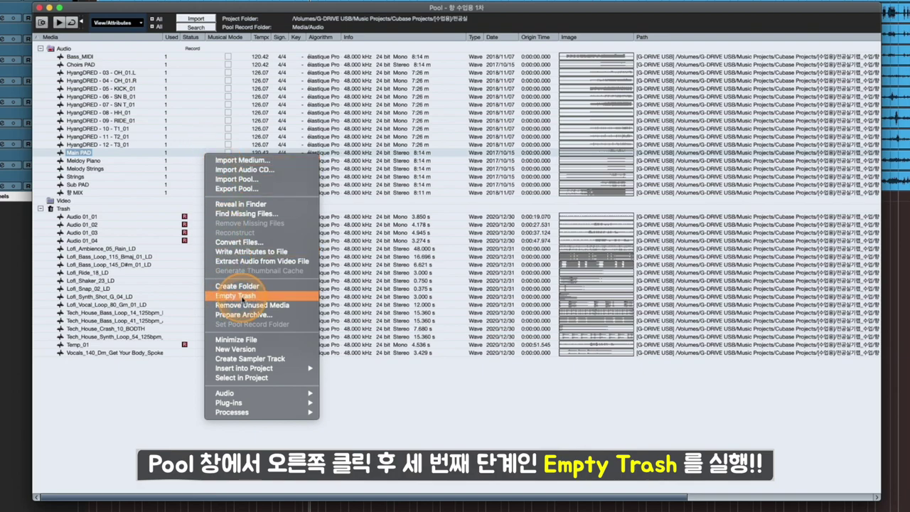
pyautogui.click(242, 296)
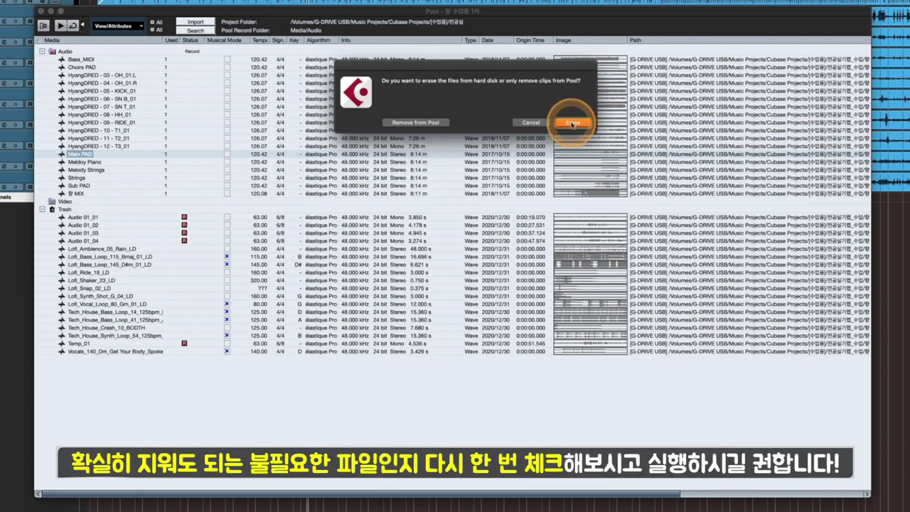
pyautogui.click(572, 123)
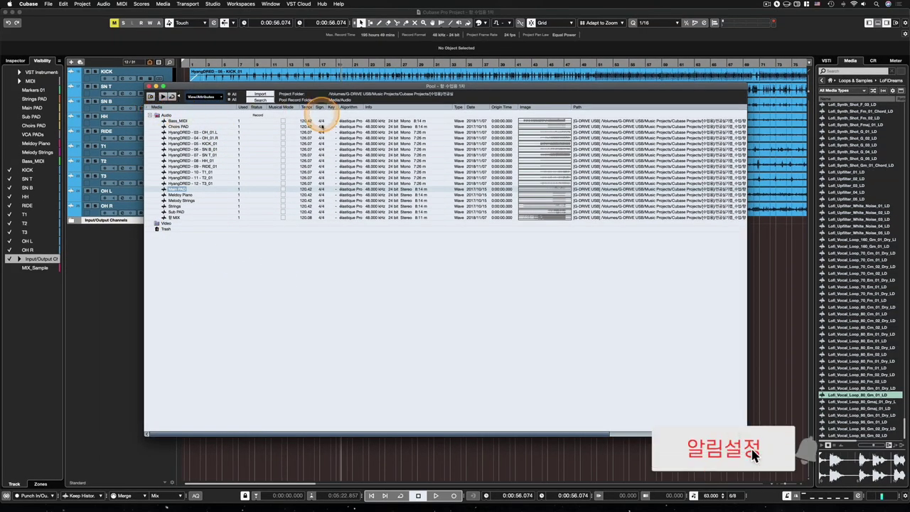
# Step: Check the project's Audio folder in Finder for the remaining audio files, then return to the Cubase project
pyautogui.click(108, 310)
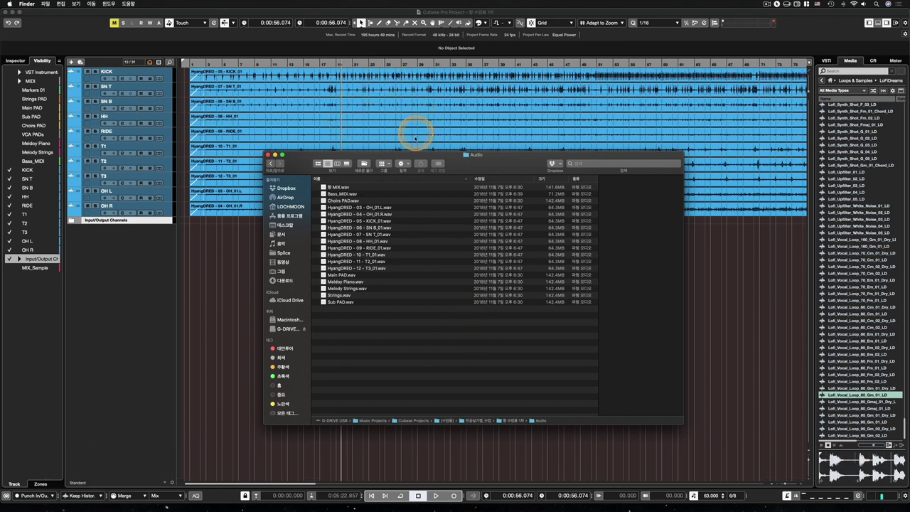
pyautogui.scroll(-1, 381, 315)
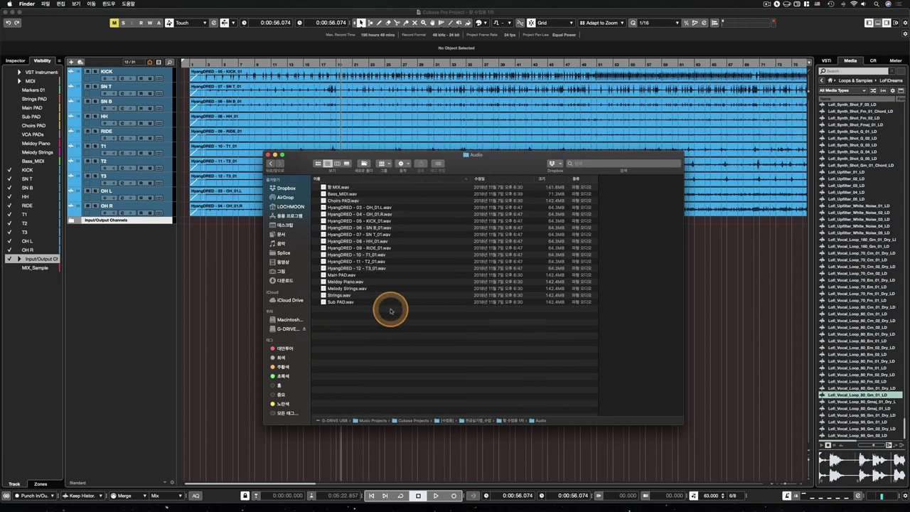
pyautogui.click(223, 323)
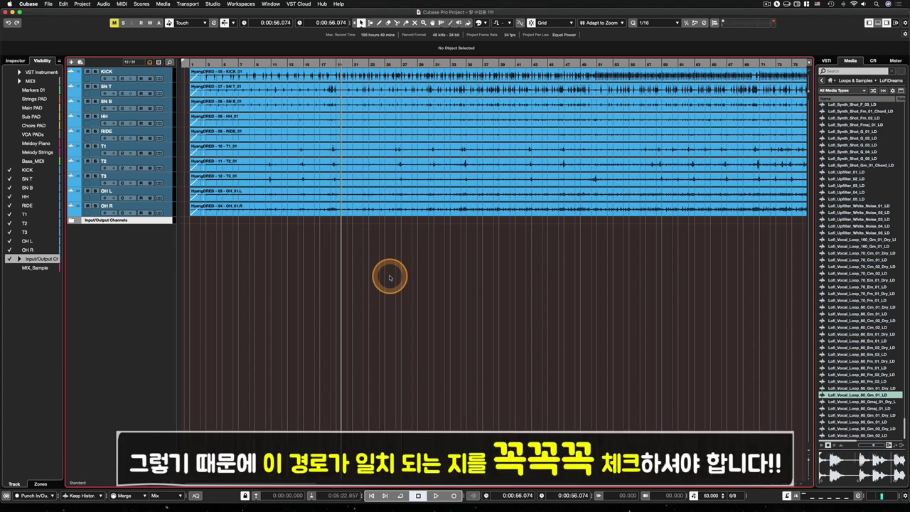
# Step: Reopen the Pool and look over its Prepare Archive, Remove Unused Media and Empty Trash commands without running them
pyautogui.press('super+p')
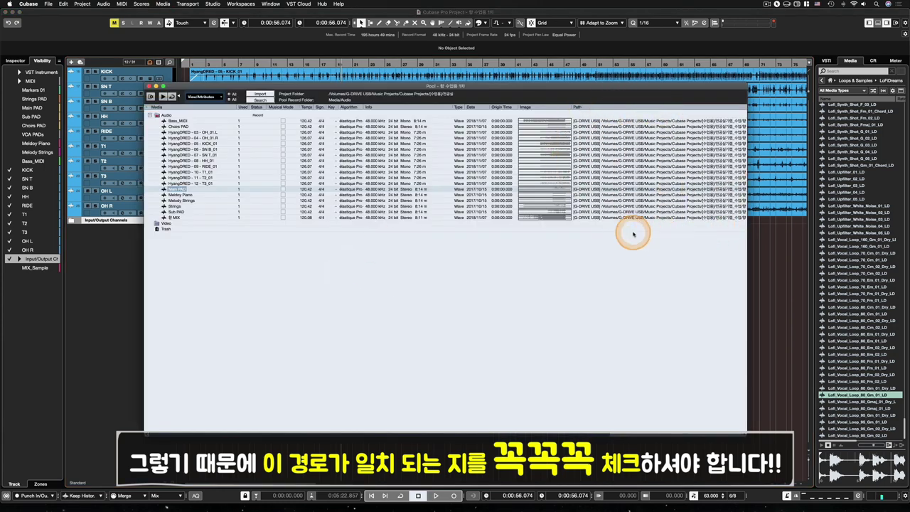
pyautogui.rightClick(304, 252)
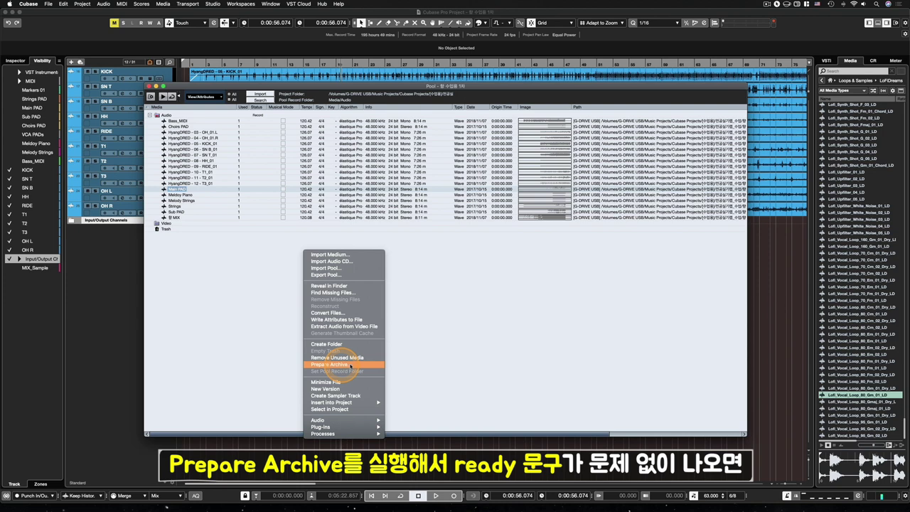
pyautogui.click(437, 363)
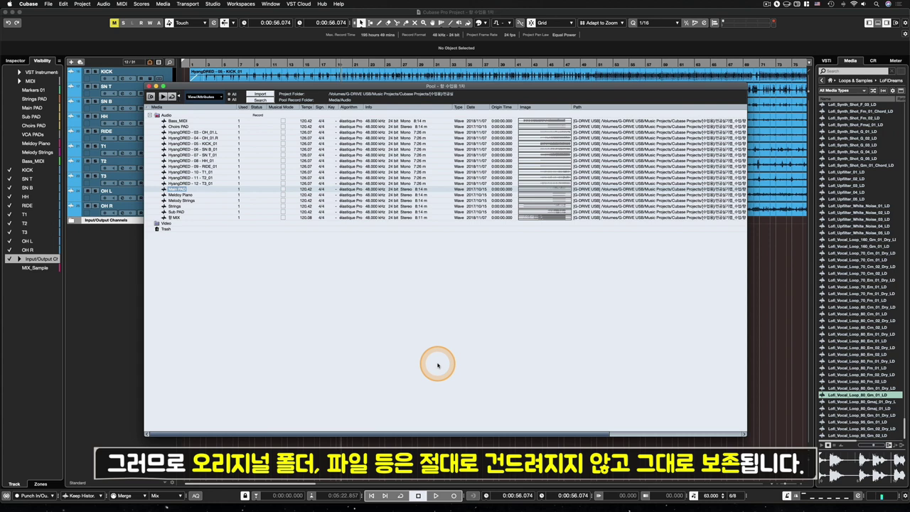
pyautogui.rightClick(363, 288)
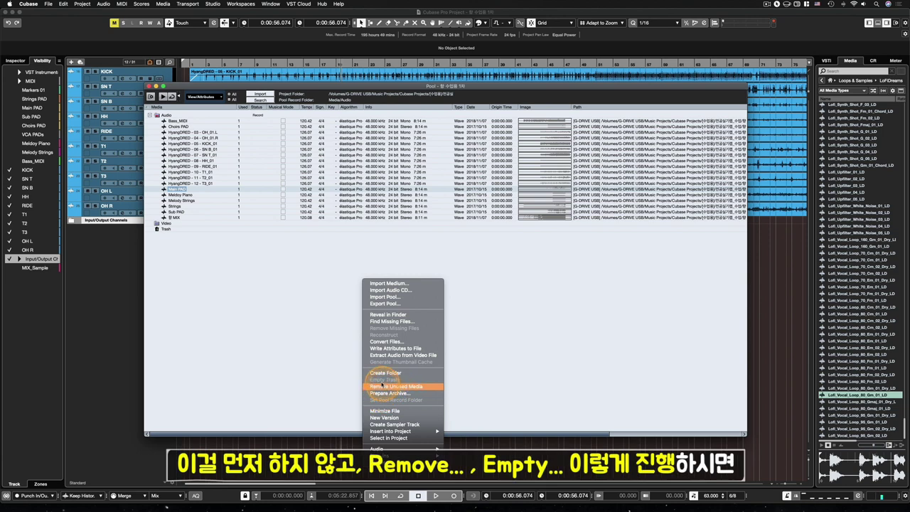
pyautogui.click(521, 342)
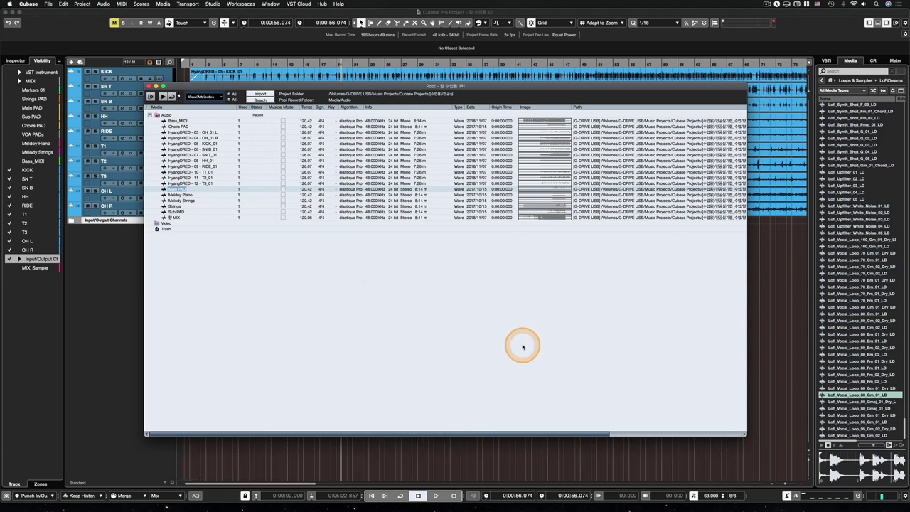